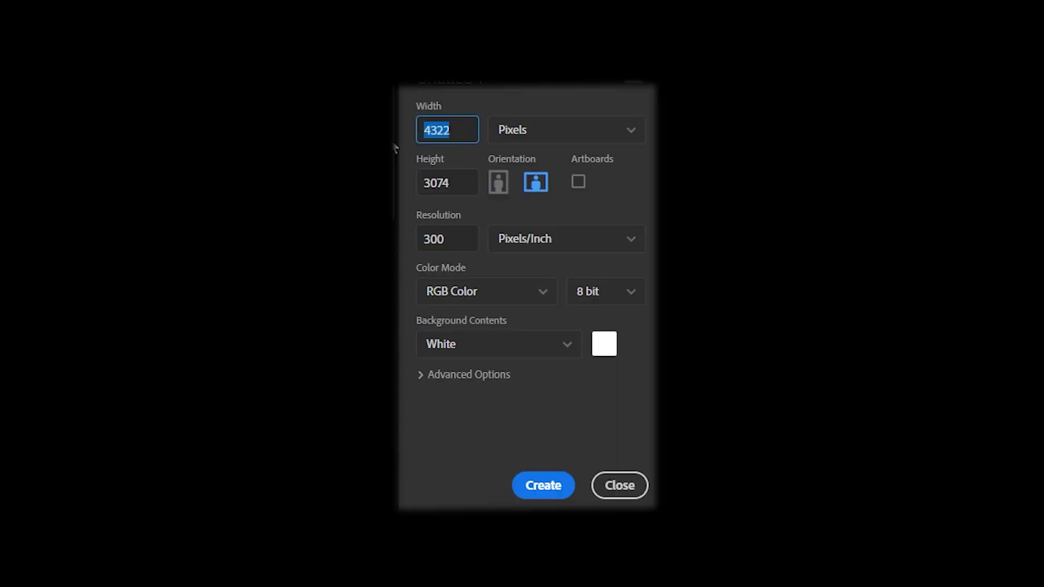
- Enter width 1920 and height 1080 pixels and create the blank white 300 ppi document
text(1920)
key(Tab)
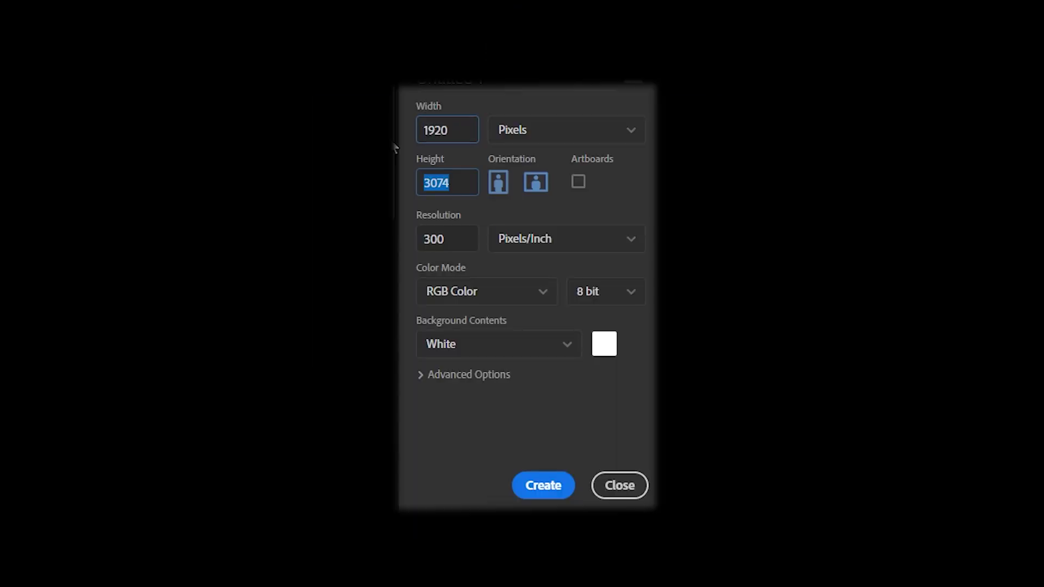
text(1080)
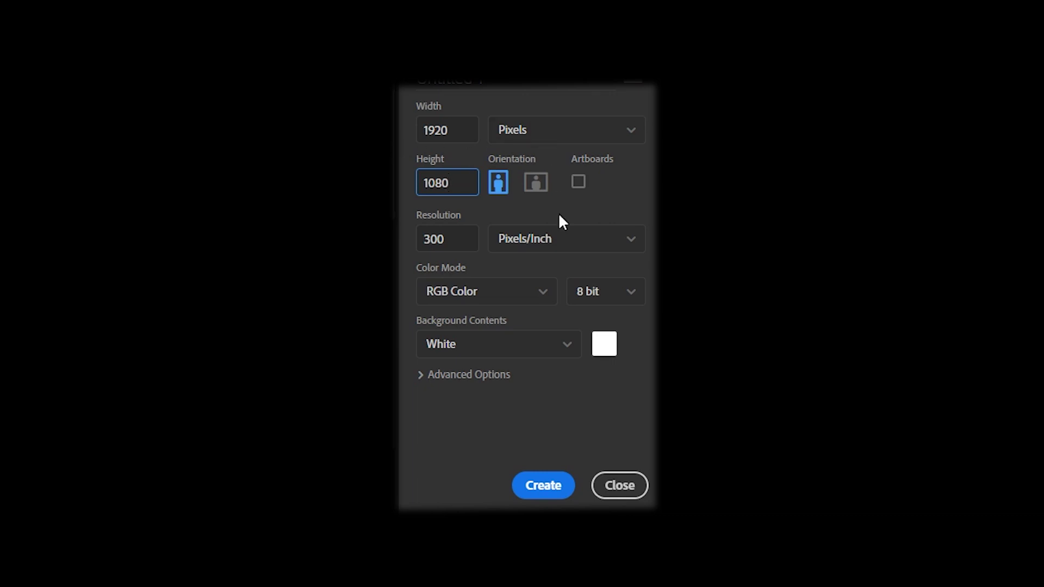
click(546, 483)
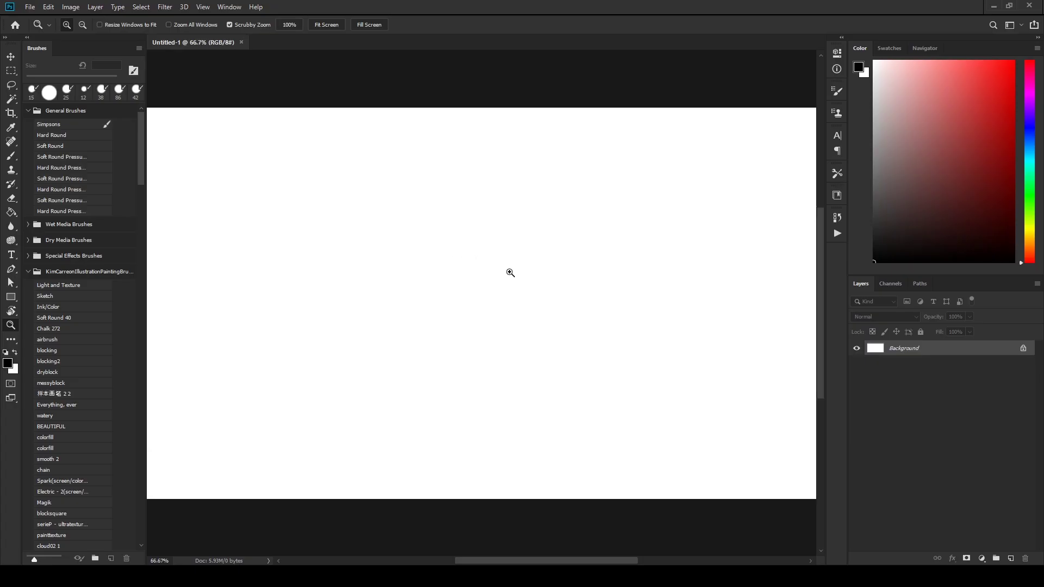
- Add Group 1 above Background and fill it with empty layers Layer 1 through Layer 5
scroll(510, 272, down, 2)
scroll(473, 303, up, 1)
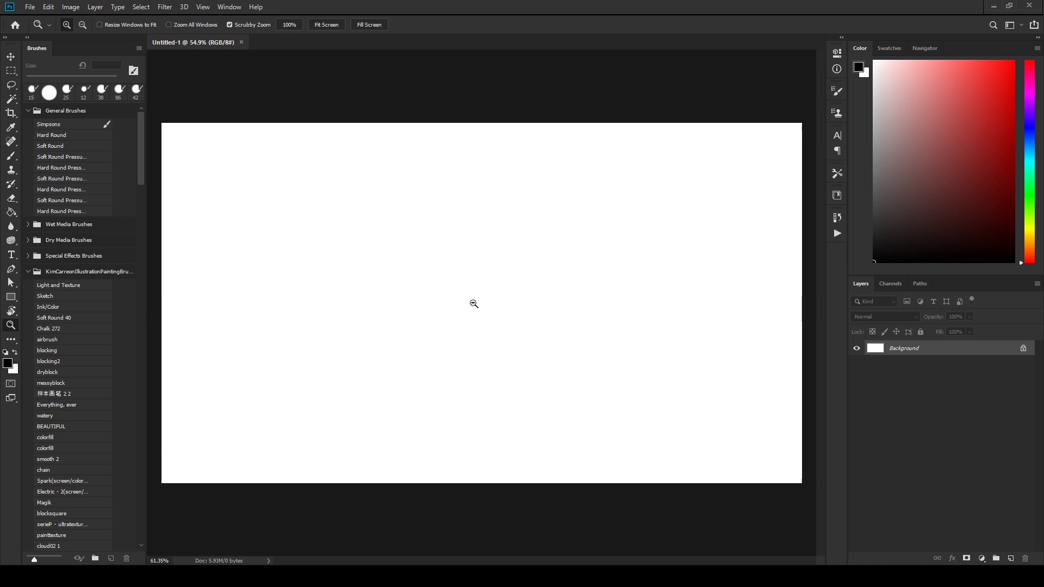
scroll(481, 312, down, 1)
click(995, 558)
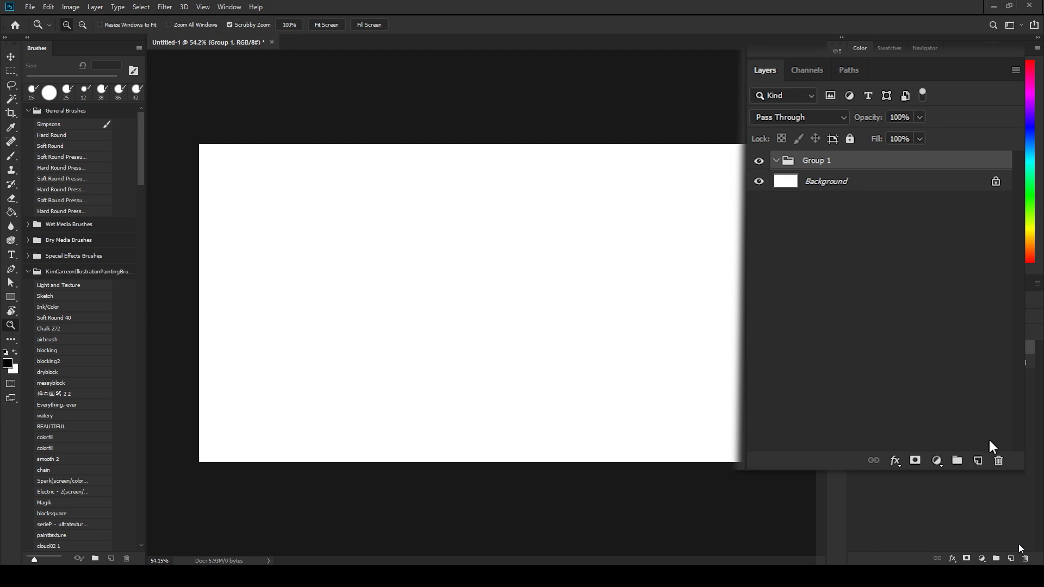
click(1011, 559)
click(1011, 558)
click(1011, 559)
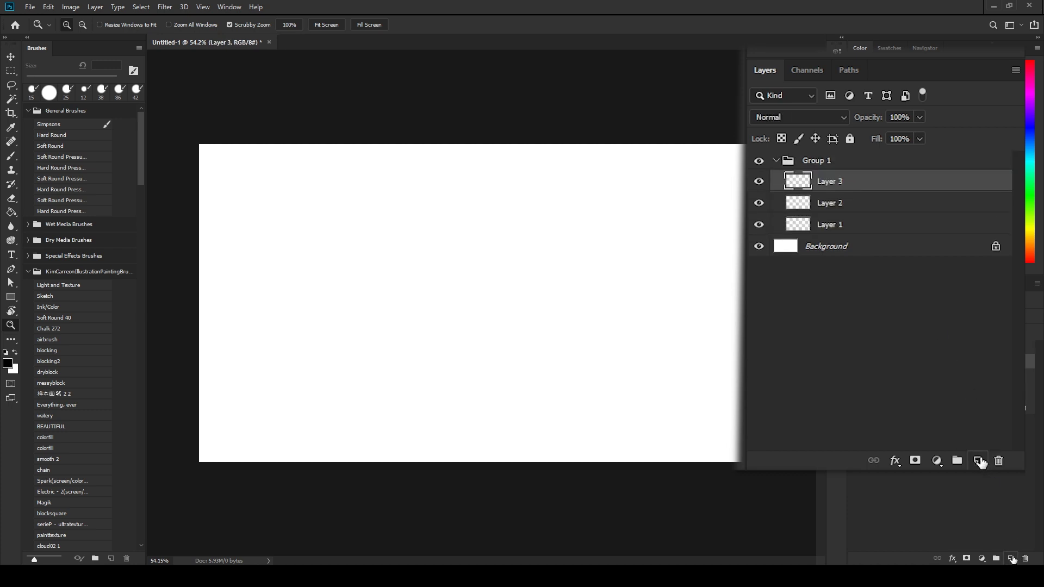
click(1011, 559)
click(1011, 559)
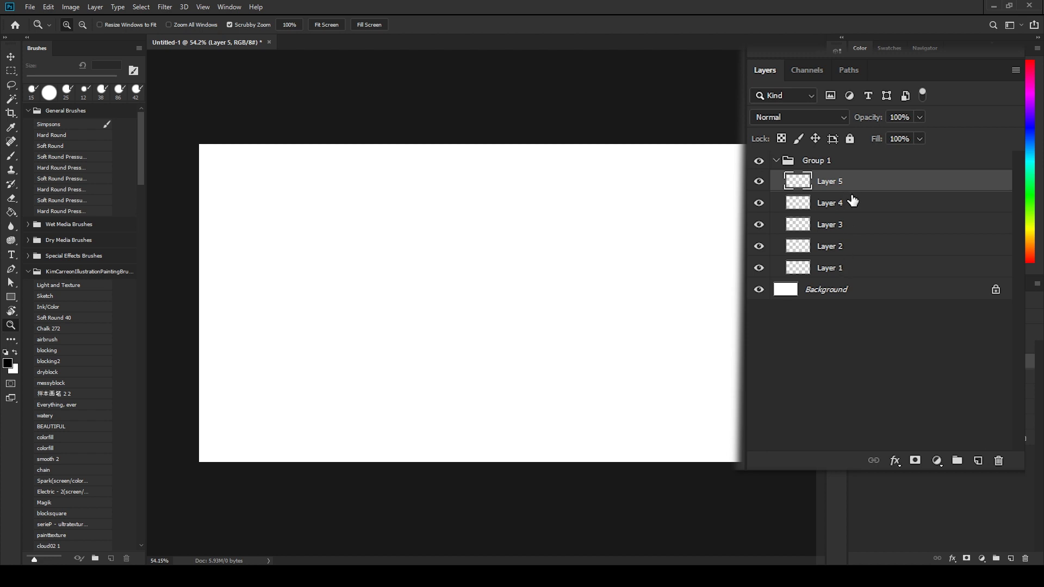
- Brush a circle on Layer 1, lower its opacity to 26%, and select Layer 2
click(840, 274)
key(b)
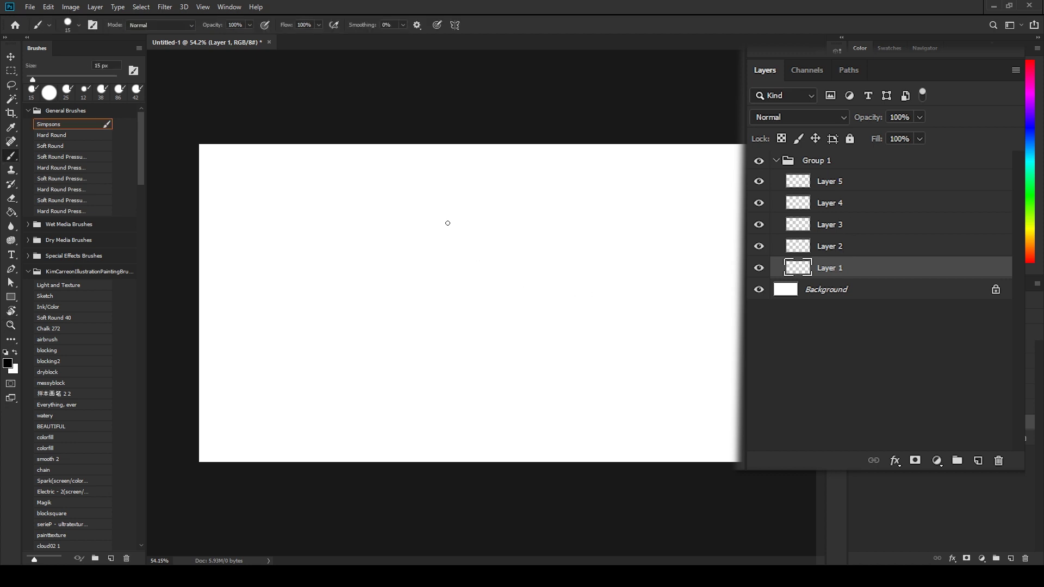
drag(447, 223, 426, 267)
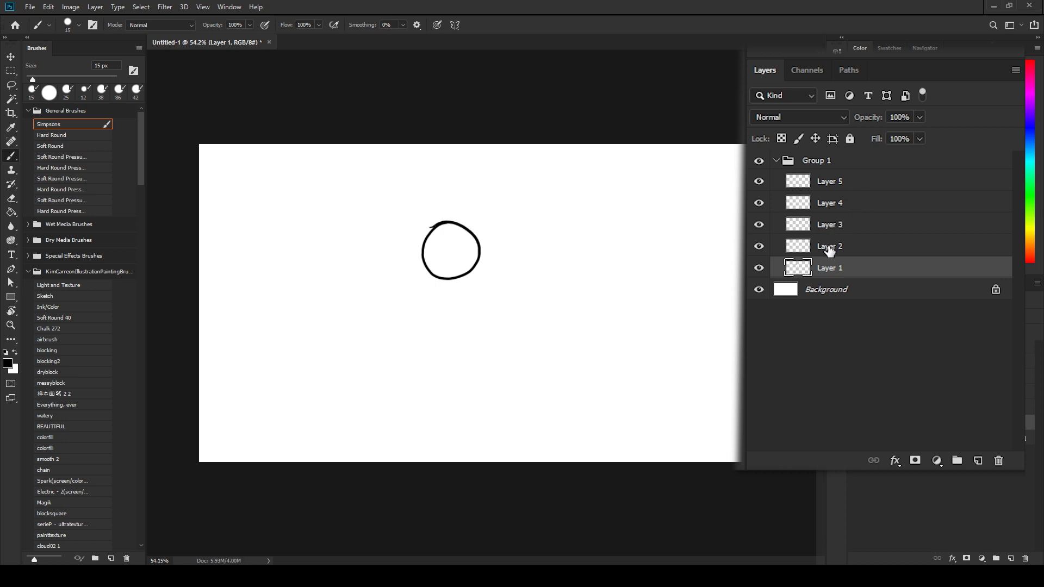
drag(876, 117, 847, 215)
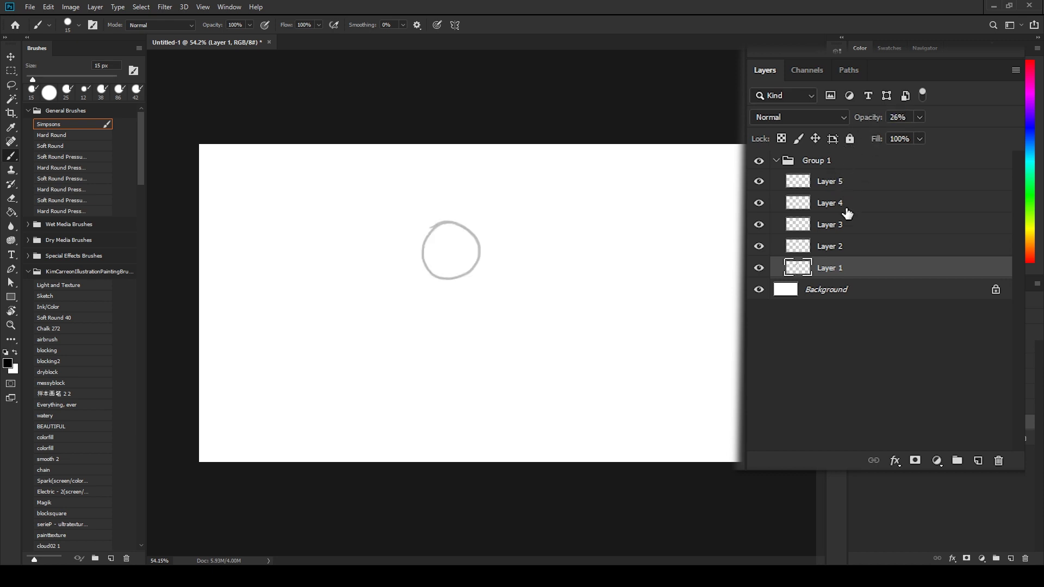
click(833, 253)
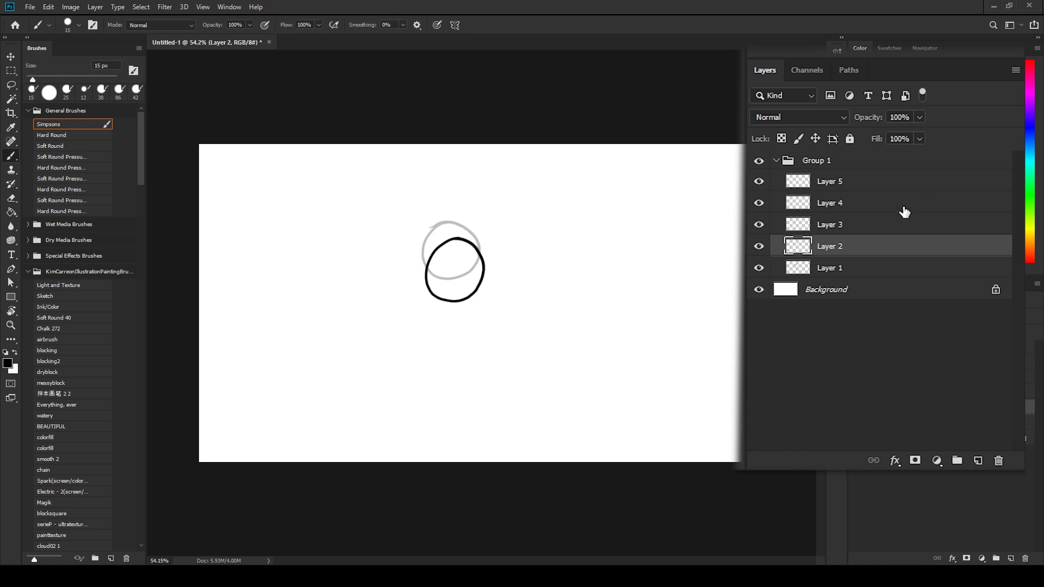
- Hide Layer 1, fade Layer 2's circle, and draw a faded egg shape on Layer 3
click(759, 248)
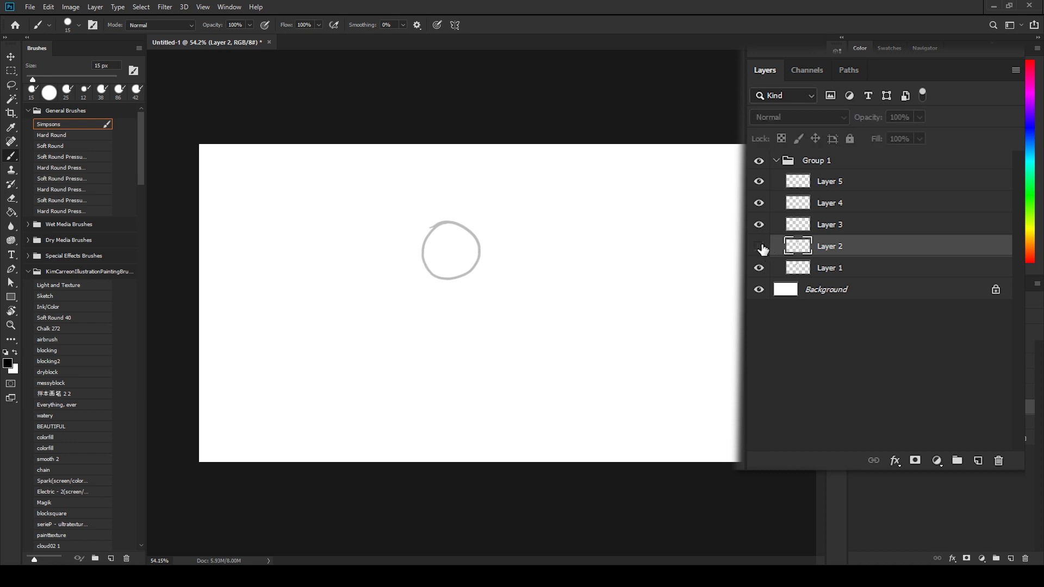
click(759, 248)
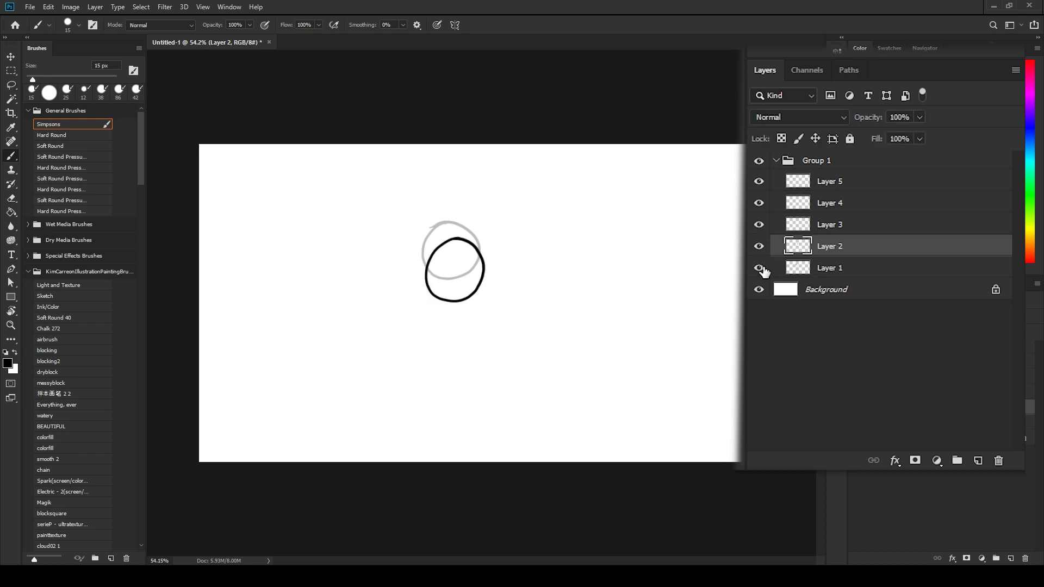
click(759, 268)
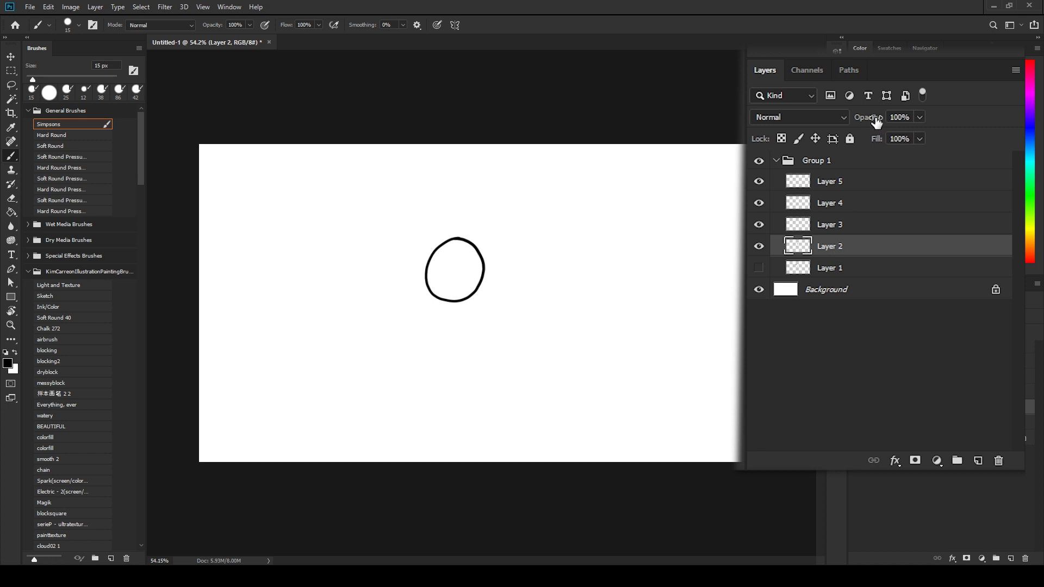
drag(876, 122, 839, 186)
click(829, 225)
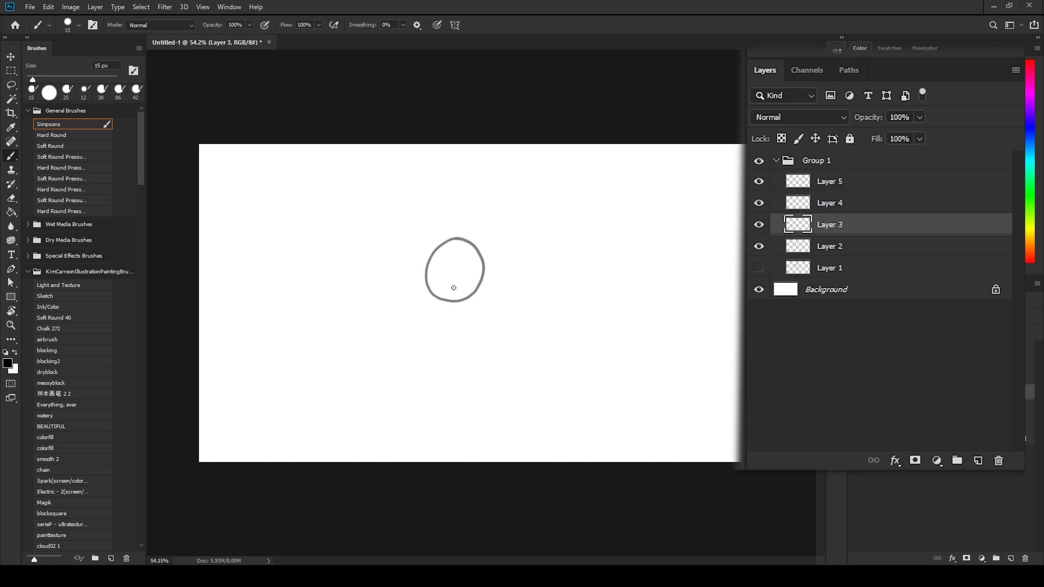
drag(454, 288, 454, 287)
click(760, 246)
drag(873, 121, 834, 190)
- Draw an oval near the canvas bottom on Layer 4 and a final shape on Layer 5
click(829, 203)
drag(462, 379, 463, 379)
click(759, 225)
drag(870, 117, 815, 193)
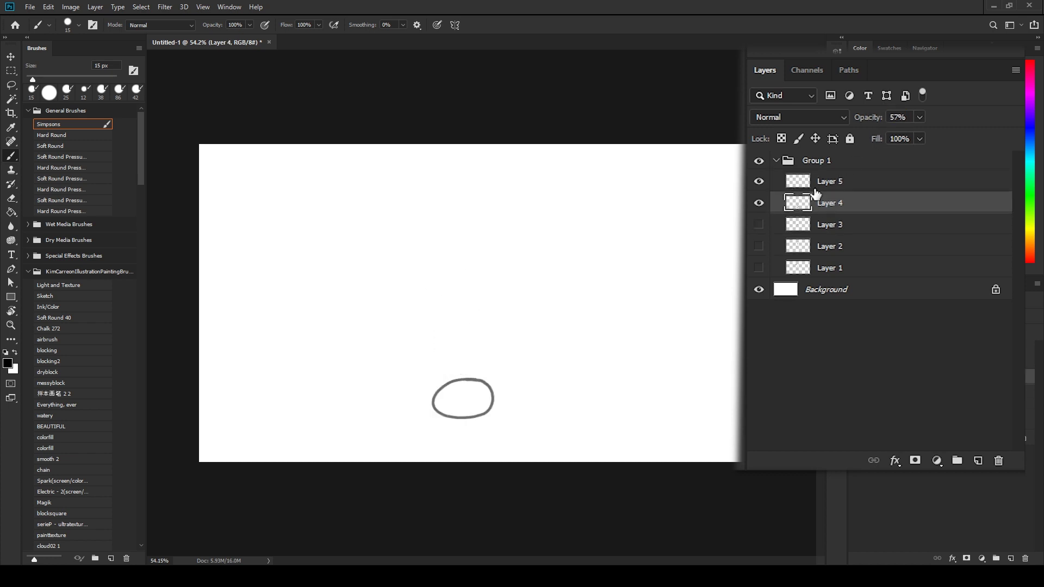
click(829, 181)
drag(467, 350, 452, 405)
- Toggle layer visibility, ending with all five layers in Group 1 hidden
drag(759, 181, 759, 268)
click(760, 247)
click(828, 246)
click(759, 246)
click(829, 225)
click(759, 224)
click(829, 181)
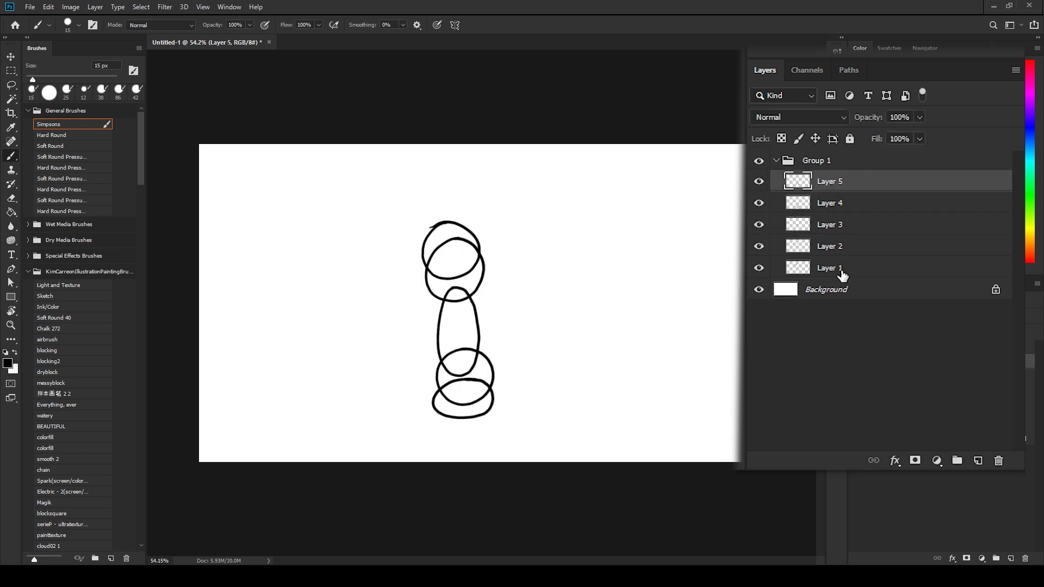
drag(759, 181, 759, 269)
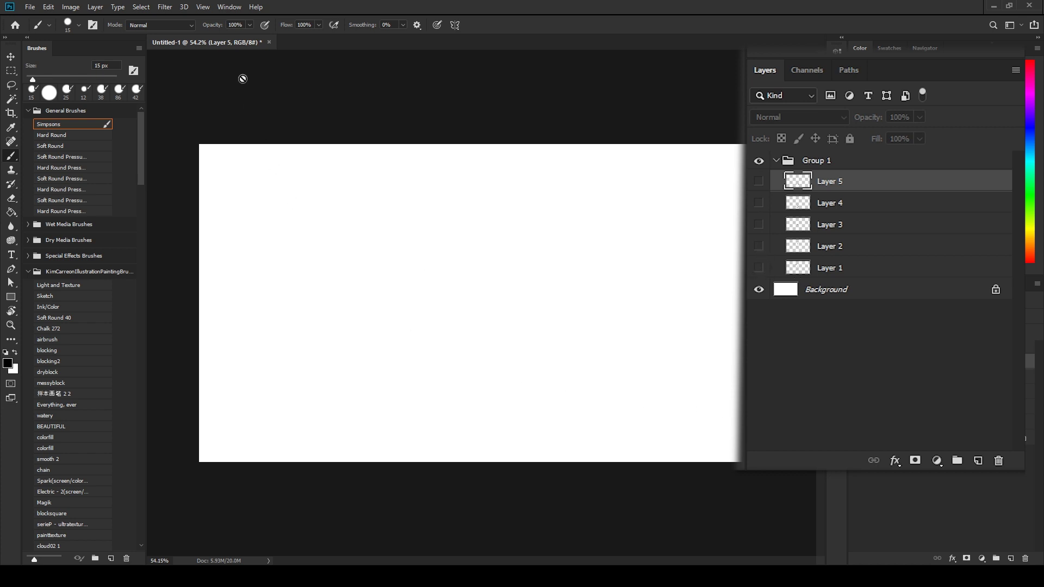
- Show the Timeline panel from the Window menu and create a frame animation
click(230, 7)
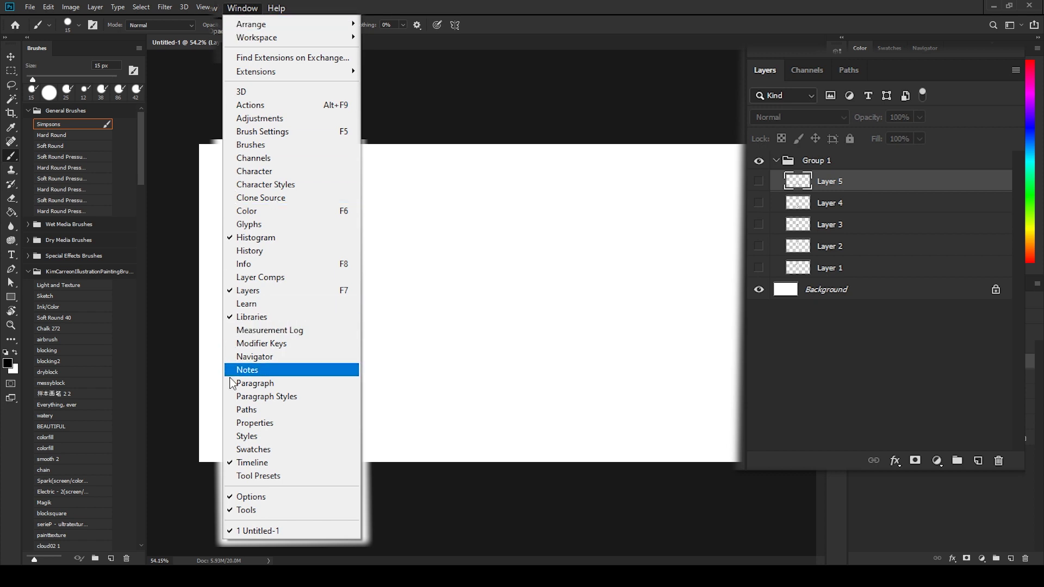
click(239, 463)
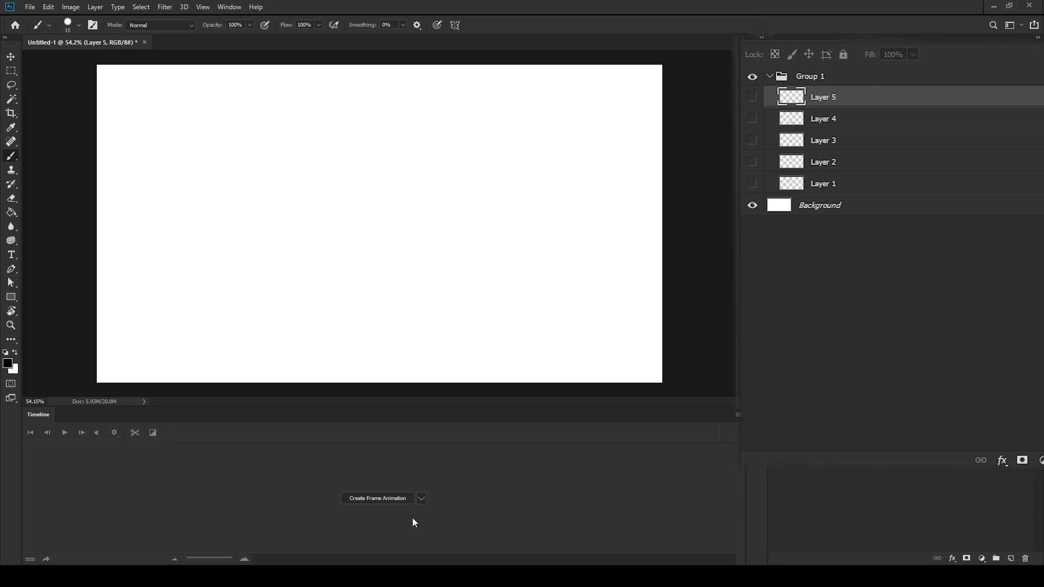
click(397, 498)
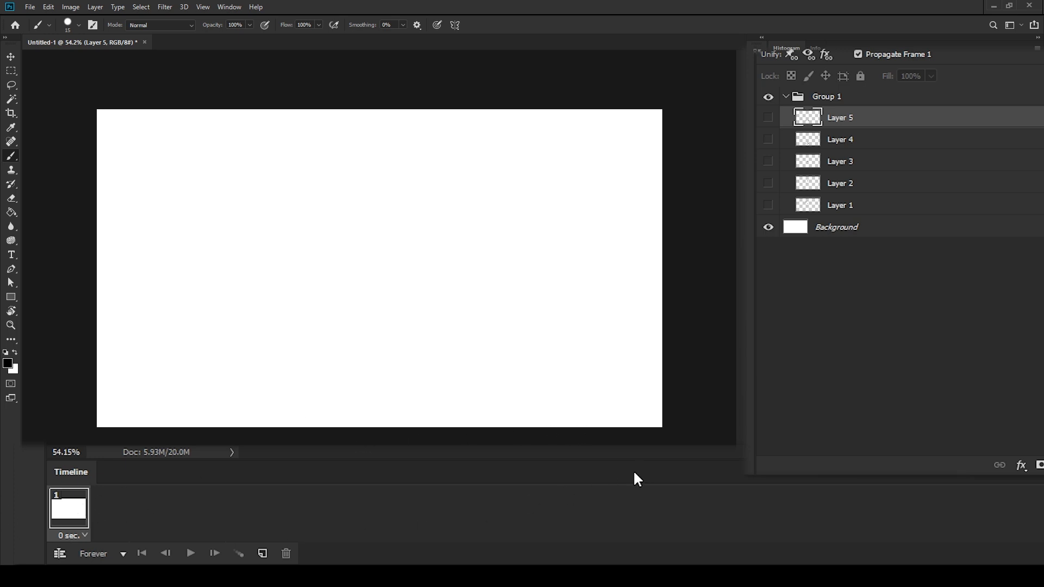
- Duplicate the first frame four times so the timeline holds five frames
click(263, 554)
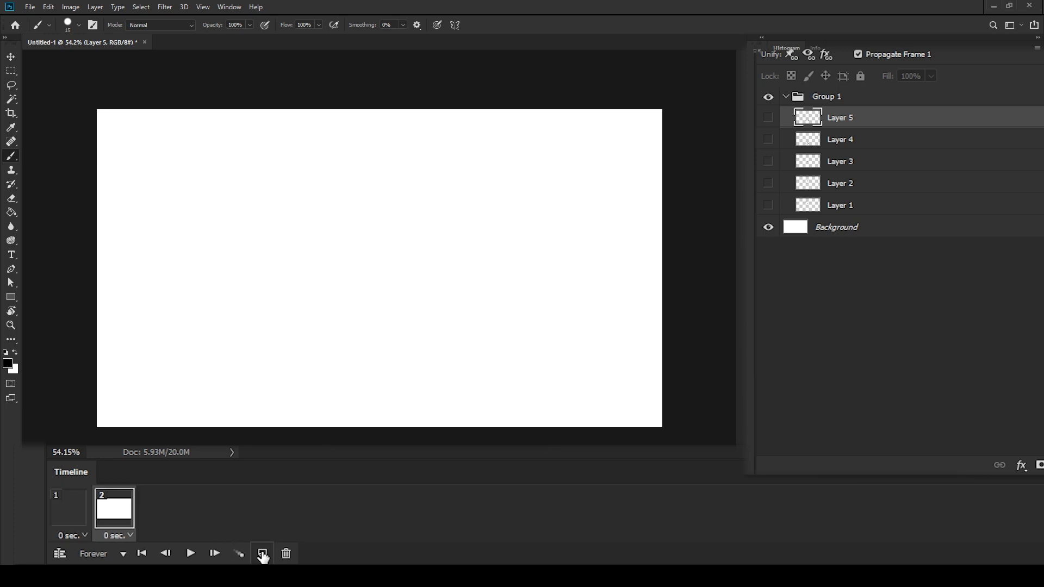
click(262, 554)
click(263, 555)
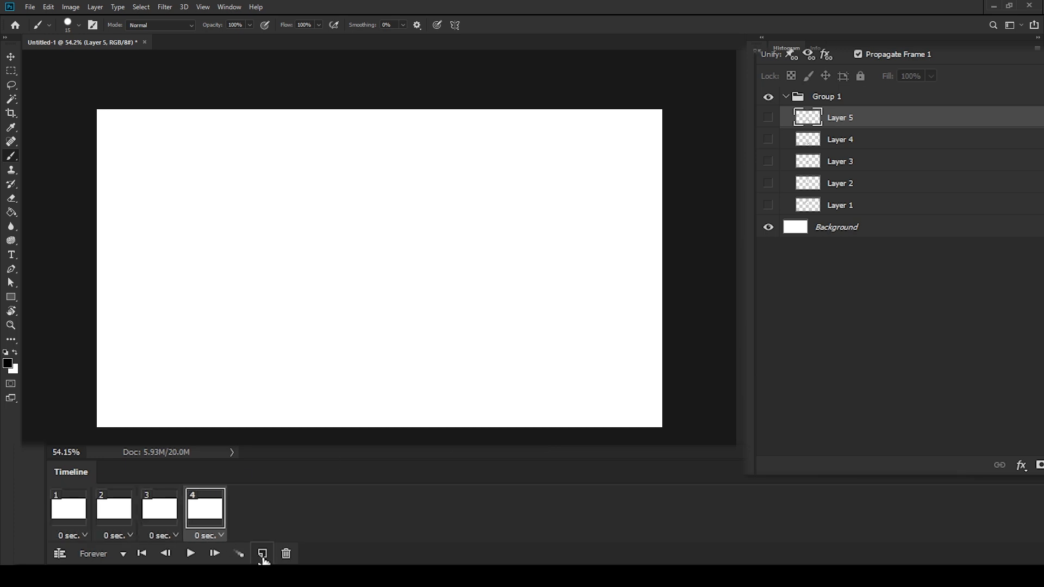
click(262, 558)
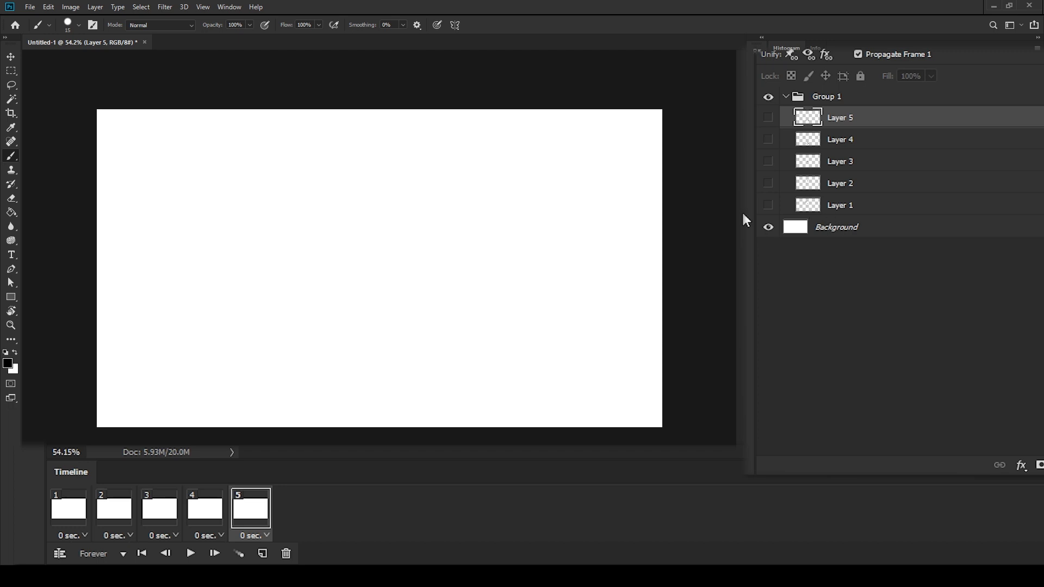
- Assign Layers 1 through 5 to frames one to five, one visible drawing per frame
click(837, 208)
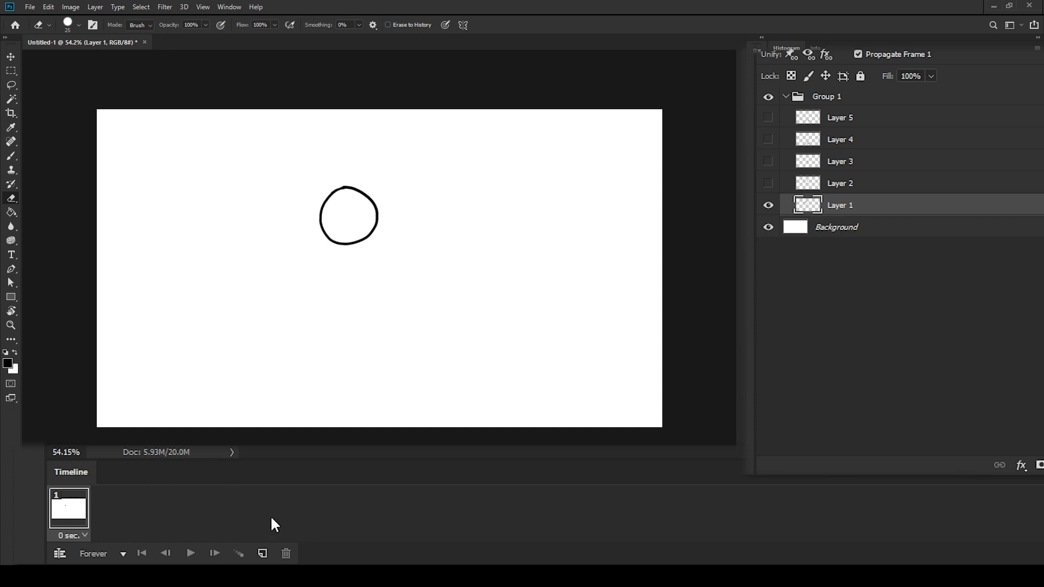
click(263, 556)
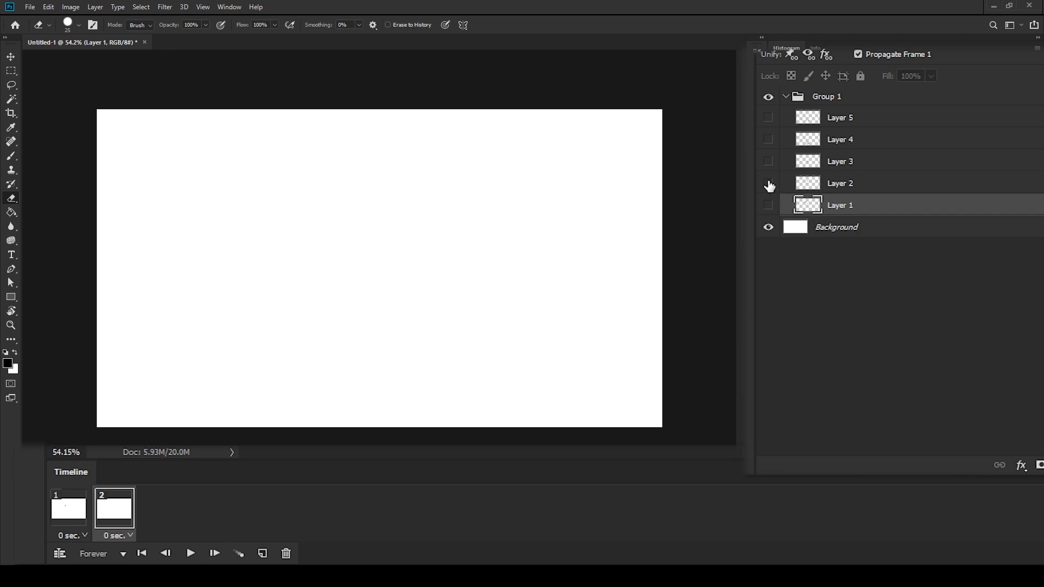
click(832, 185)
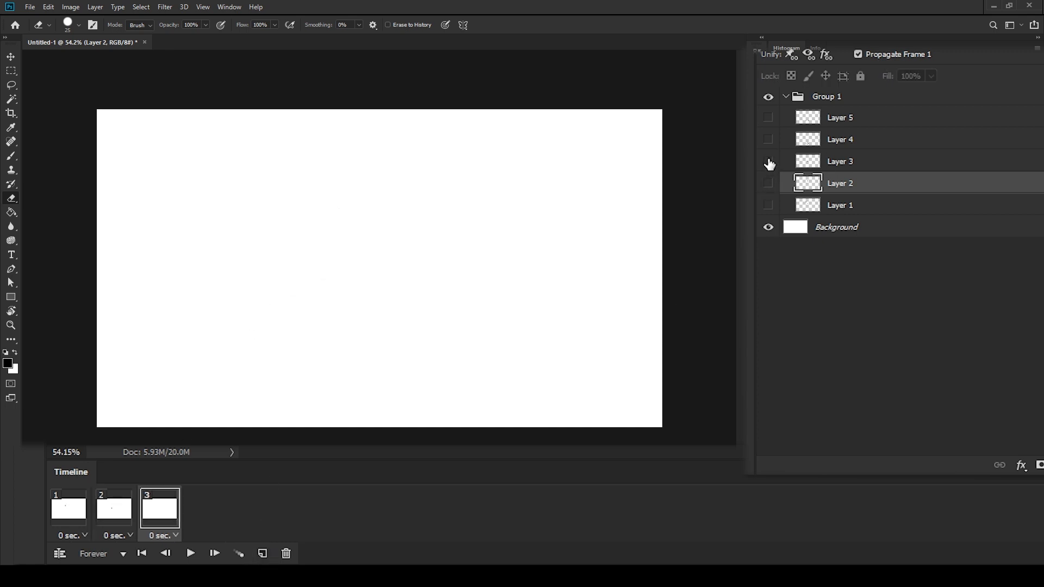
click(850, 169)
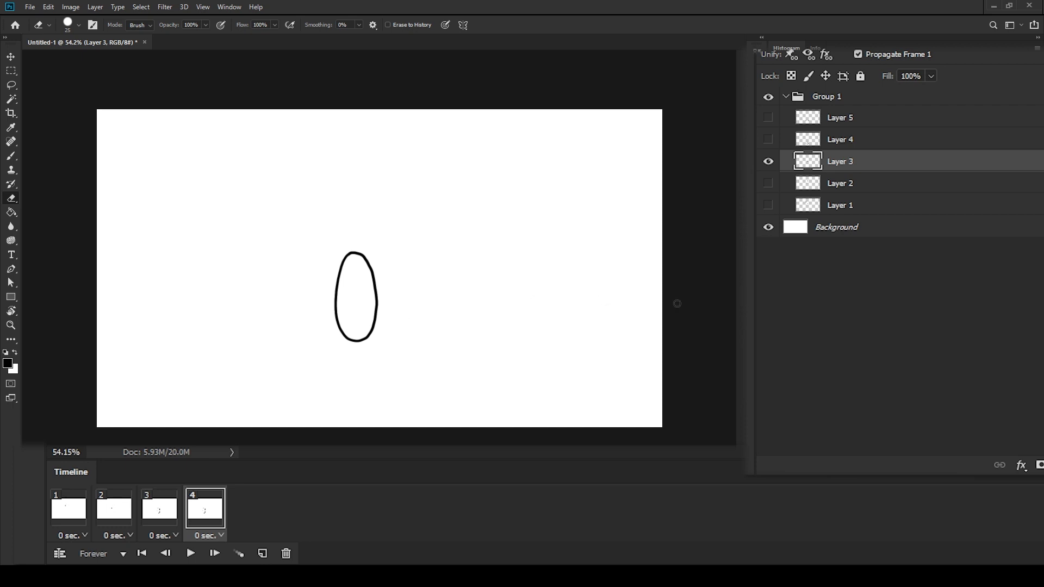
click(834, 143)
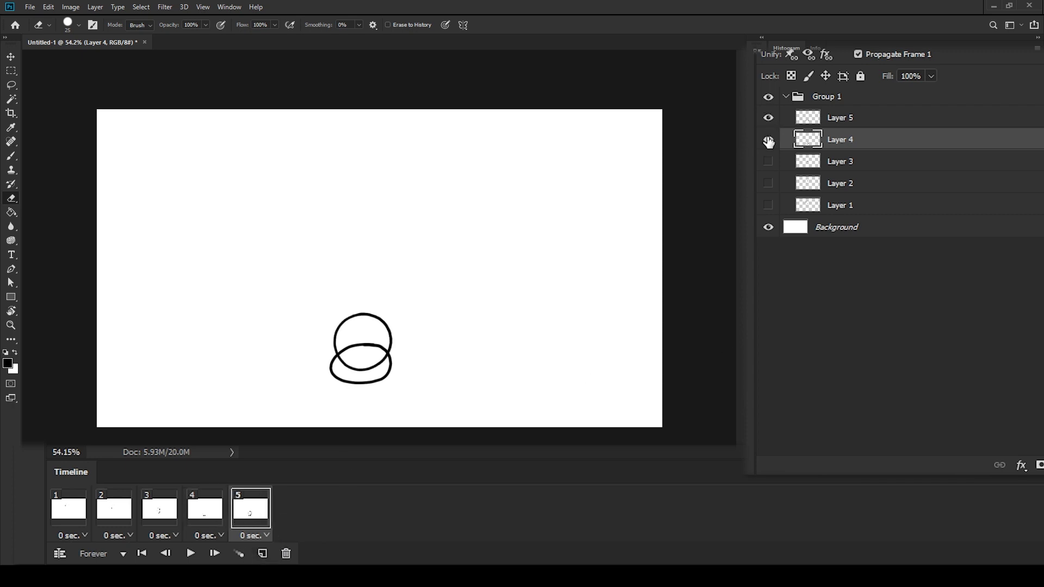
click(830, 120)
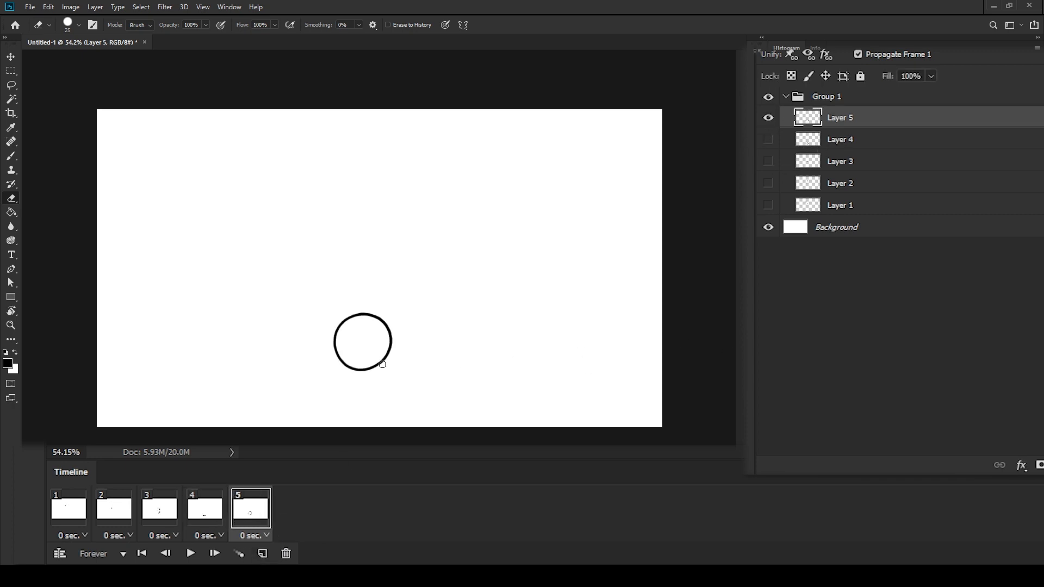
- Play the animation, then hide Layer 6's vertical stroke in the current frame
click(191, 554)
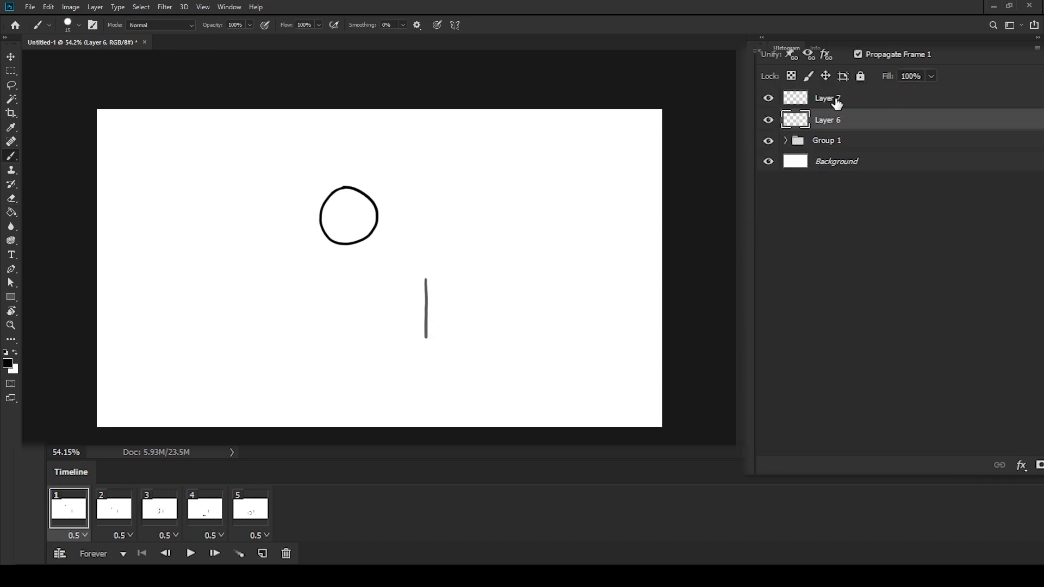
click(806, 143)
click(768, 142)
click(827, 97)
- Create a new empty layer, replay the animation, and select all five frames
key(ctrl+shift+alt+n)
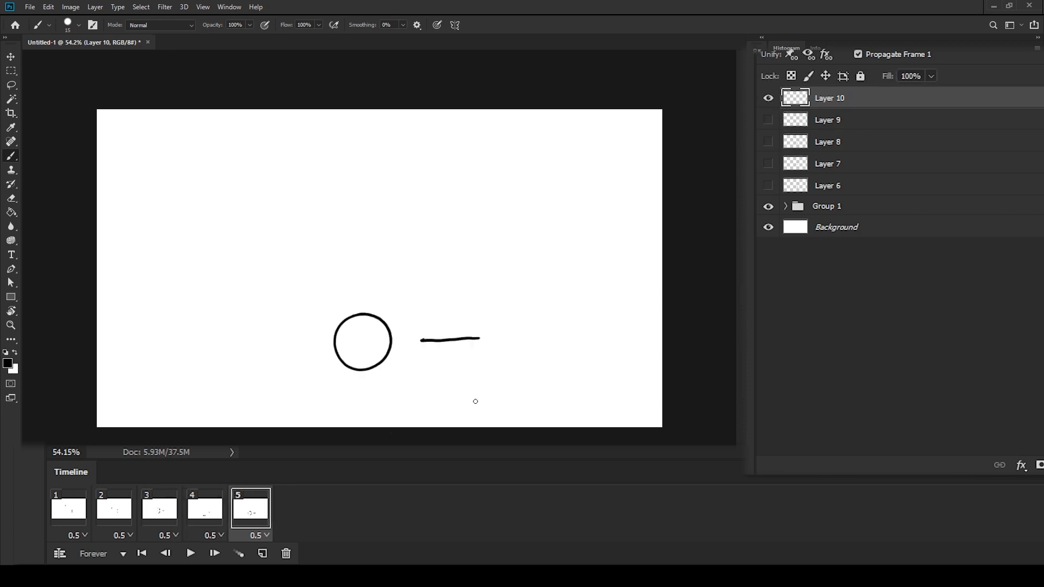
click(190, 554)
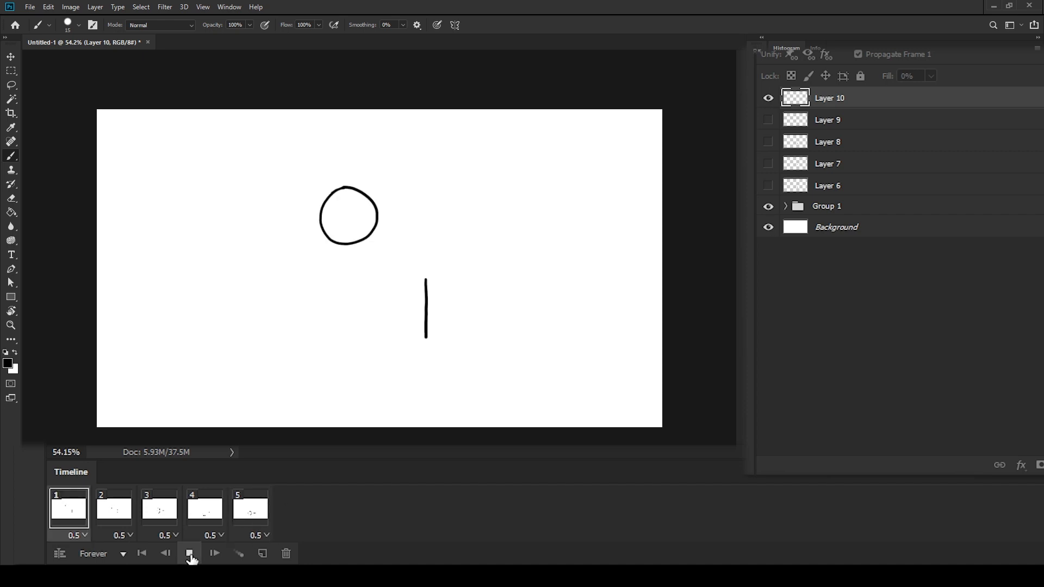
shift+click(248, 522)
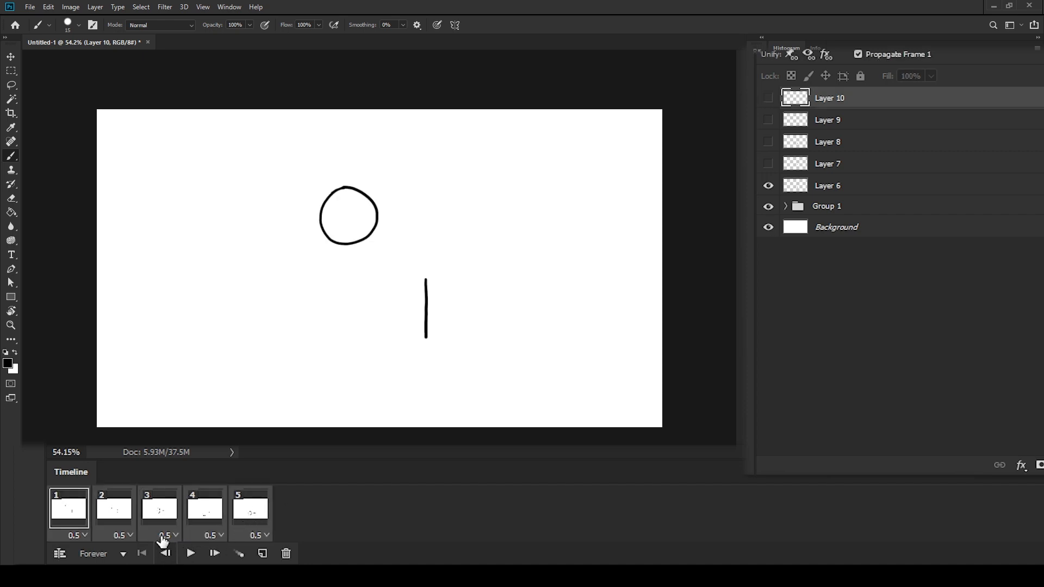